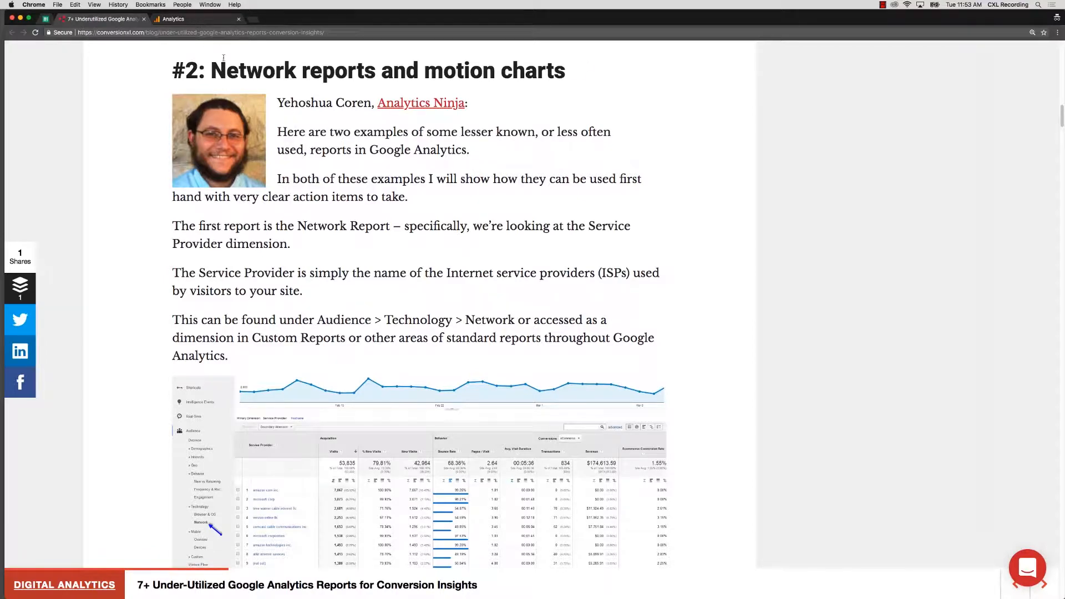
Switch to Google Analytics and open the Network report in the Audience section's Technology group.
left_click(194, 19)
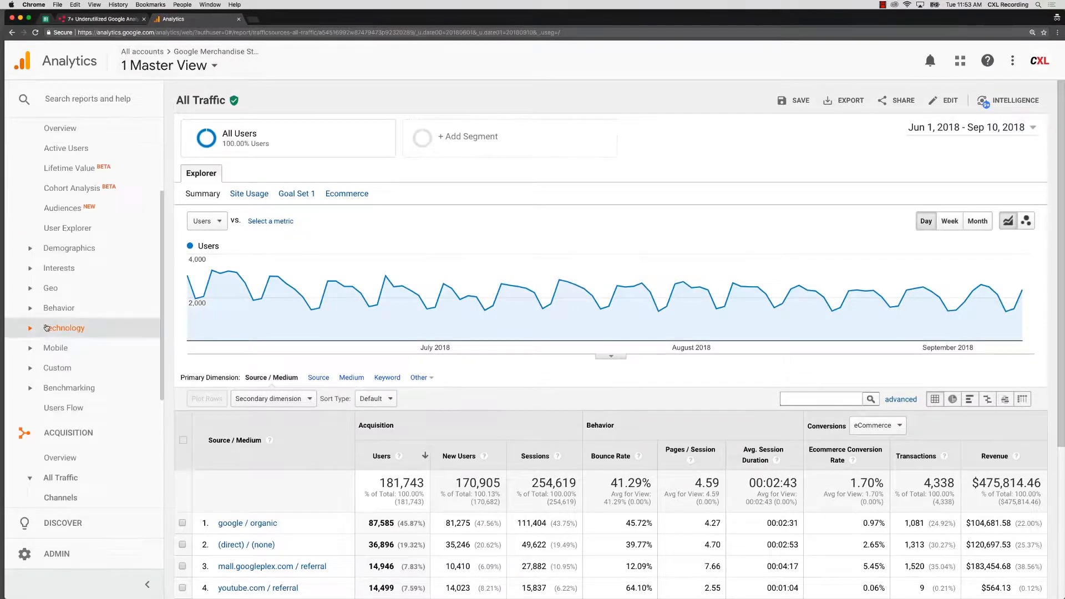
left_click(47, 328)
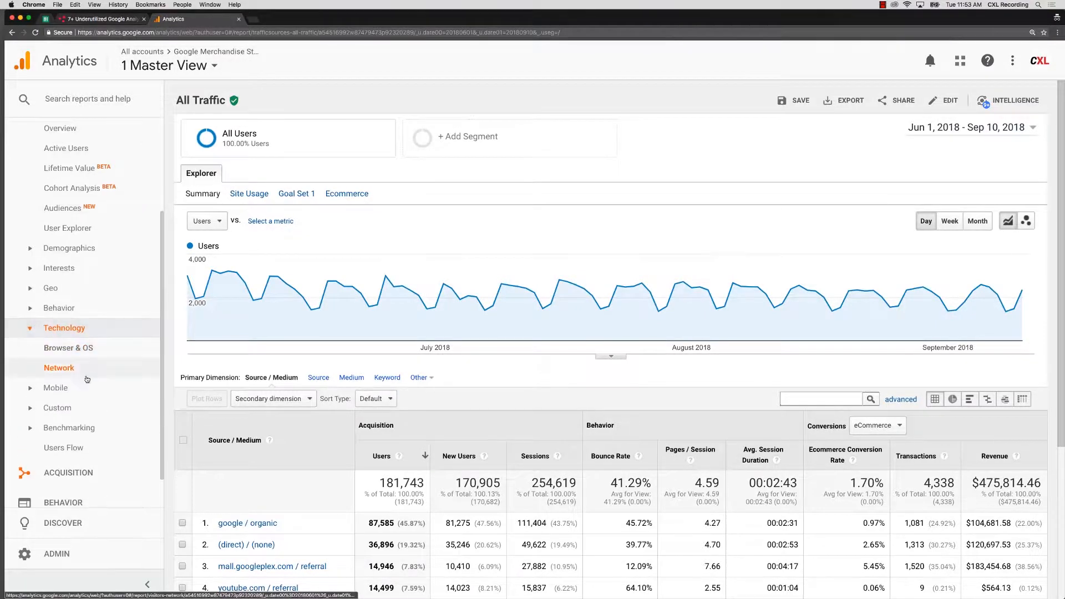
left_click(52, 367)
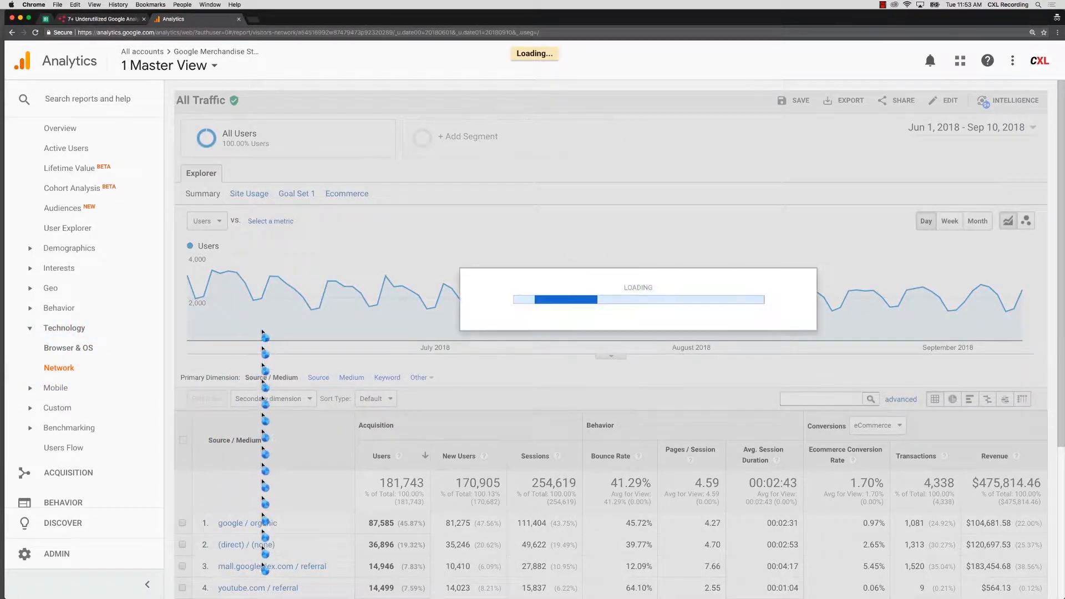
Sort the service provider table by bounce rate in descending order.
scroll(272, 342, "down", 4)
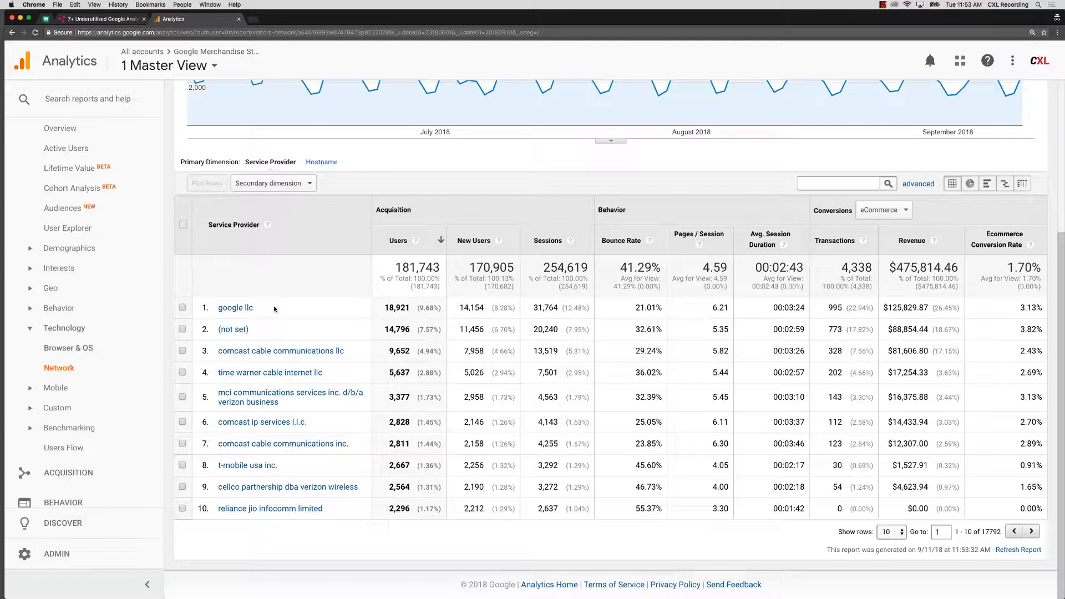
left_click(617, 241)
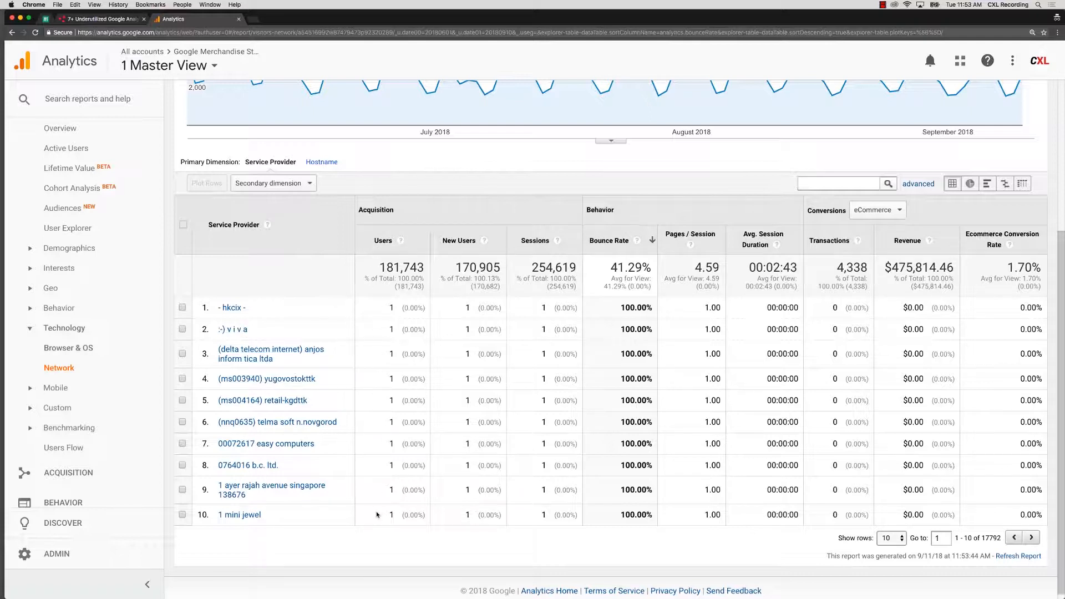
scroll(400, 331, "up", 1)
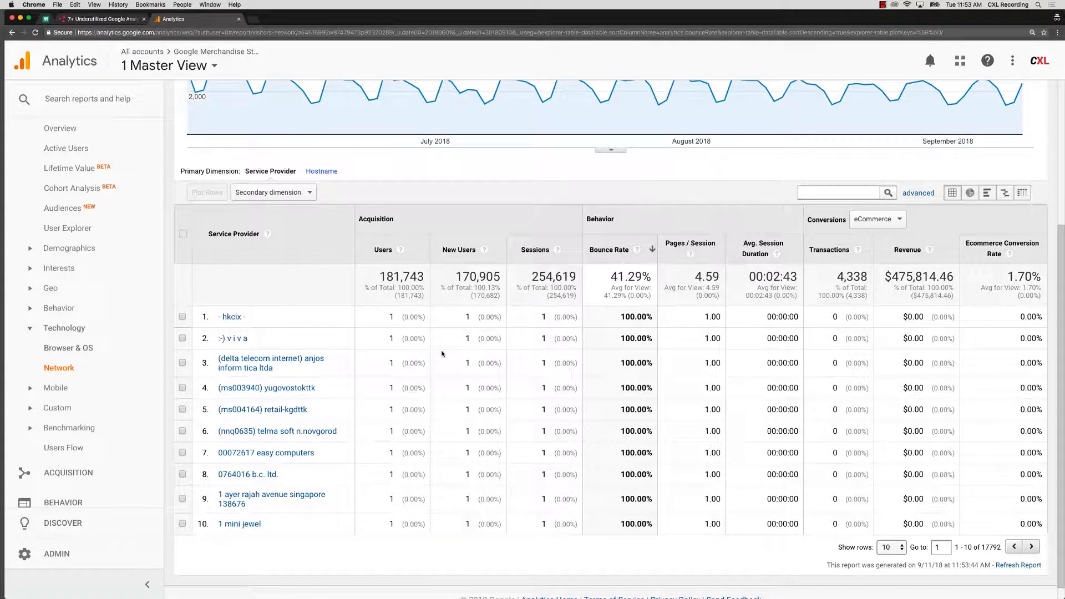
scroll(463, 339, "up", 5)
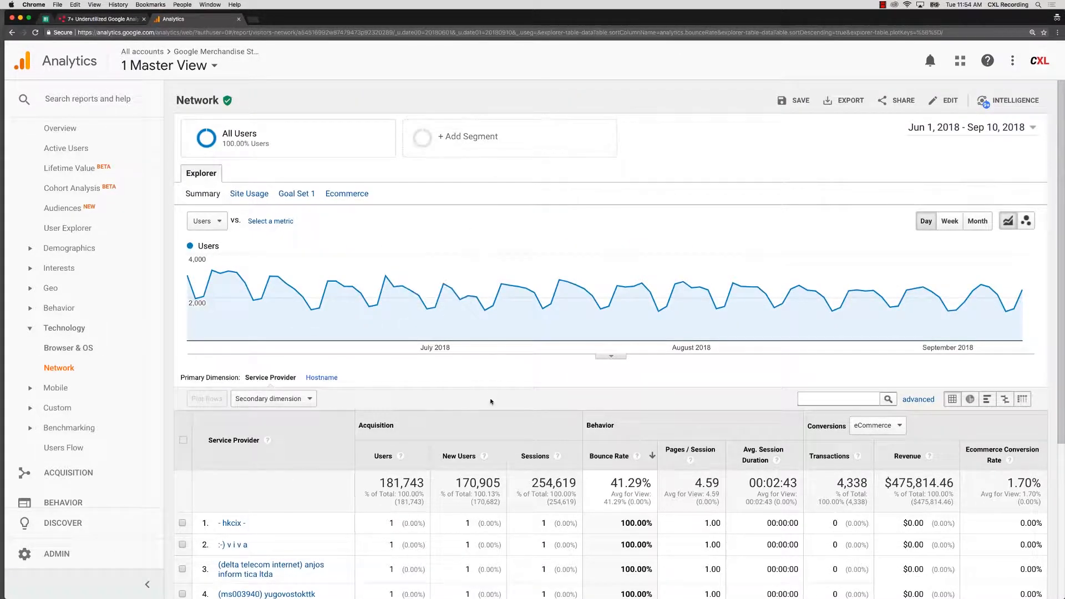
Start an advanced table filter with an Exclude condition based on the Users metric.
scroll(483, 385, "down", 2)
scroll(499, 371, "down", 1)
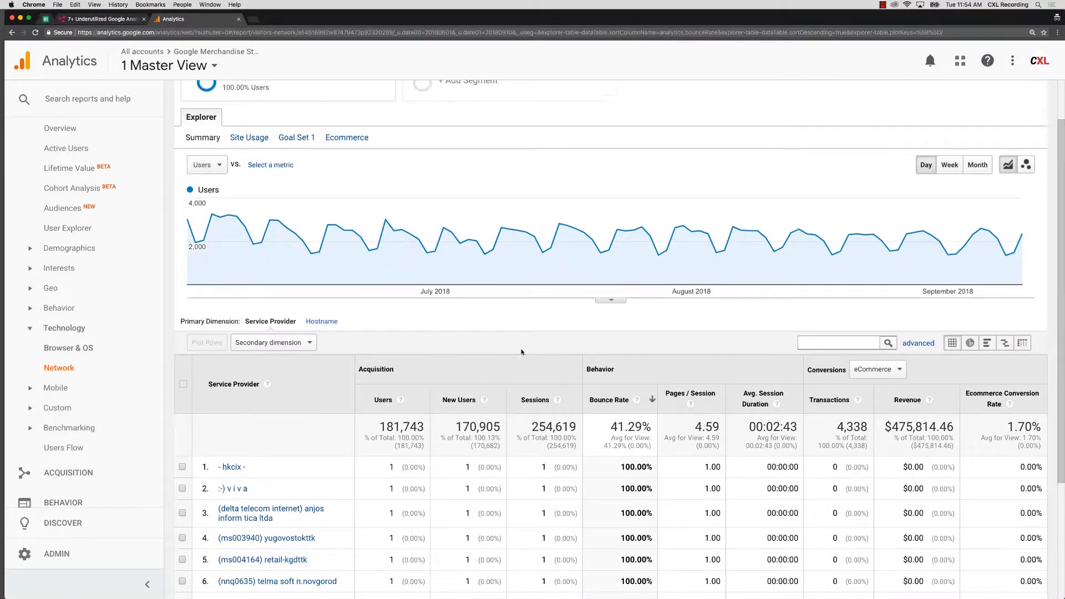
left_click(918, 338)
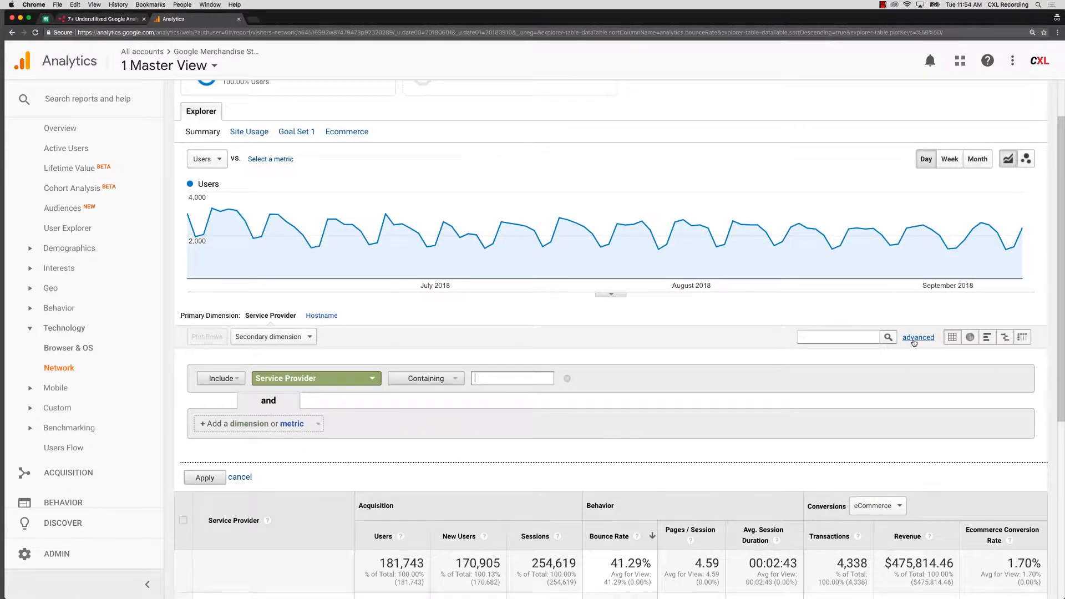
scroll(400, 428, "down", 2)
scroll(391, 454, "down", 2)
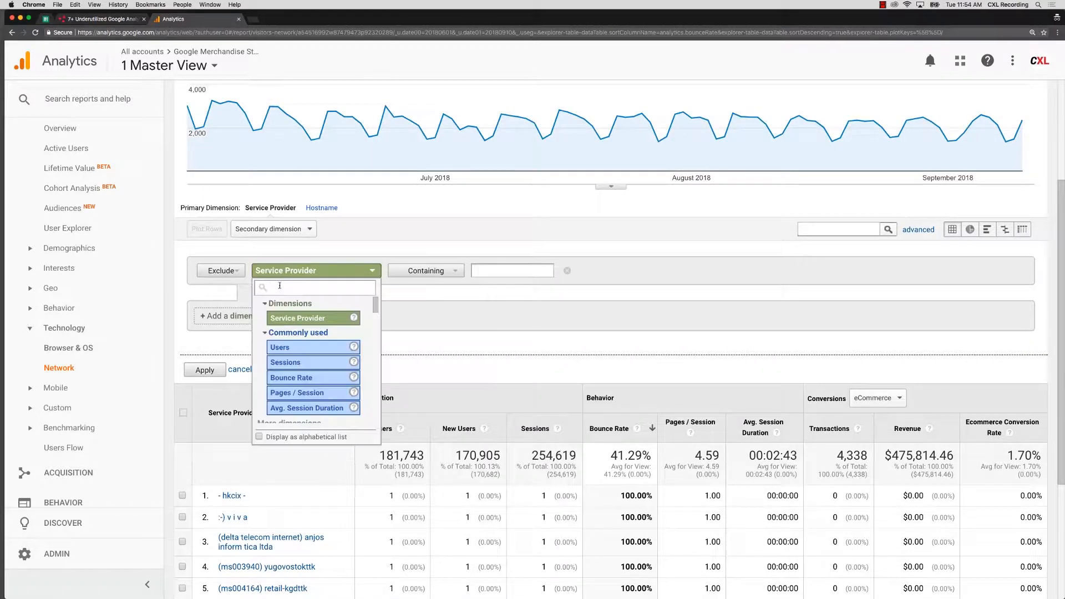
type("user")
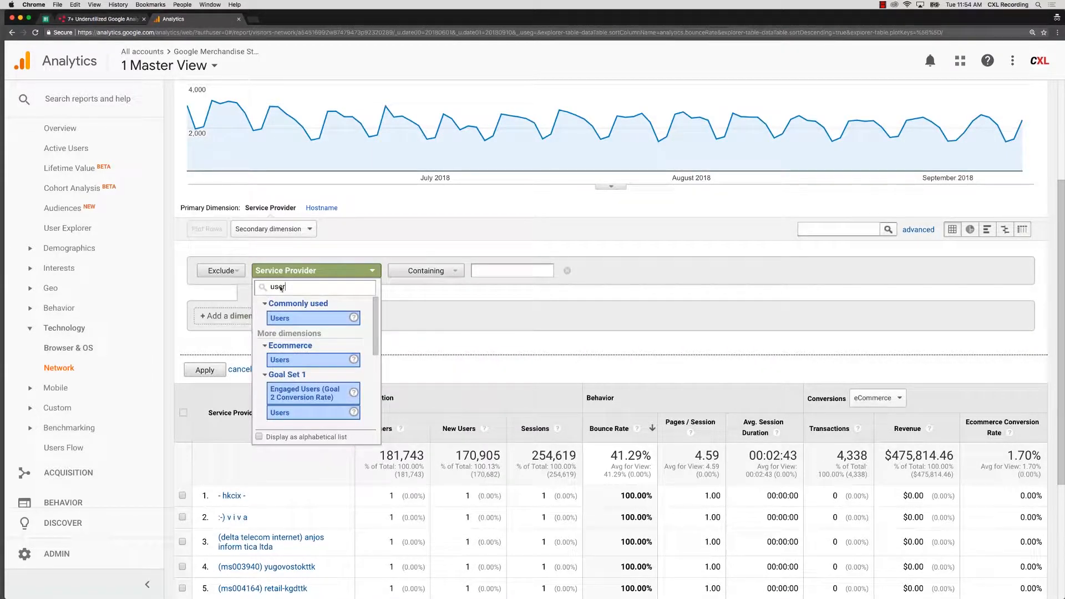
left_click(289, 318)
Set the Users exclusion to Less than 1,000 and apply the filter to the table.
left_click(450, 271)
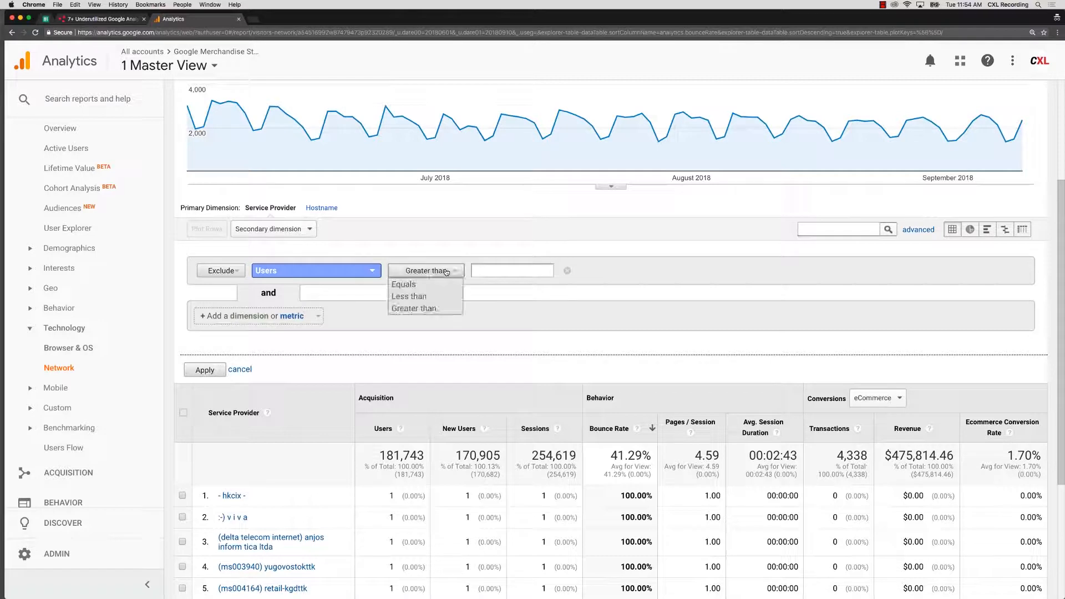
left_click(416, 282)
left_click(438, 271)
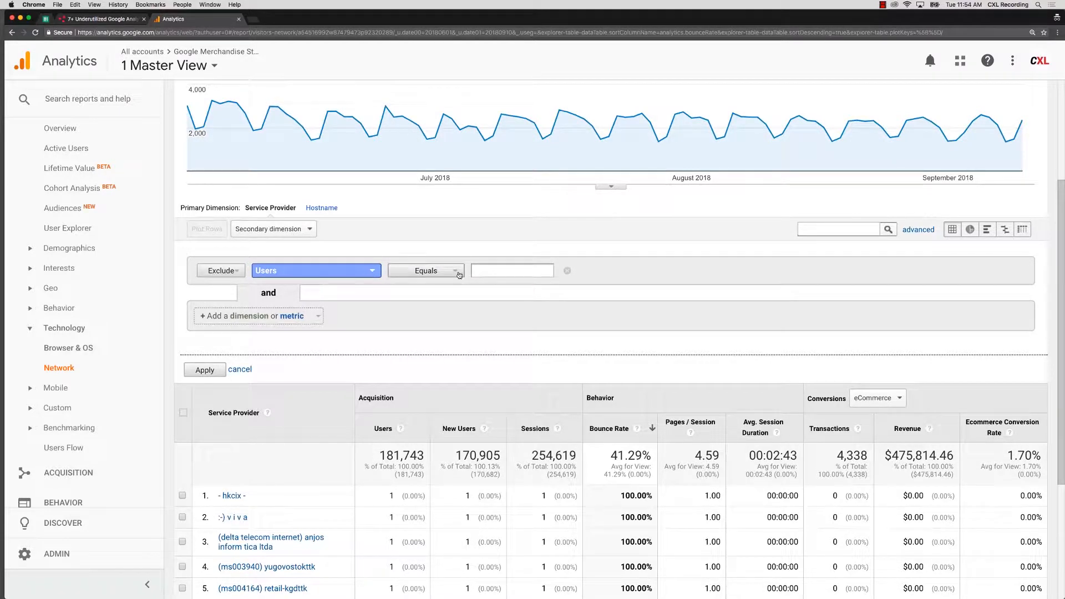
left_click(426, 295)
type("1,000")
key("BackSpace")
key("BackSpace")
key("BackSpace")
key("BackSpace")
type("000")
left_click(205, 370)
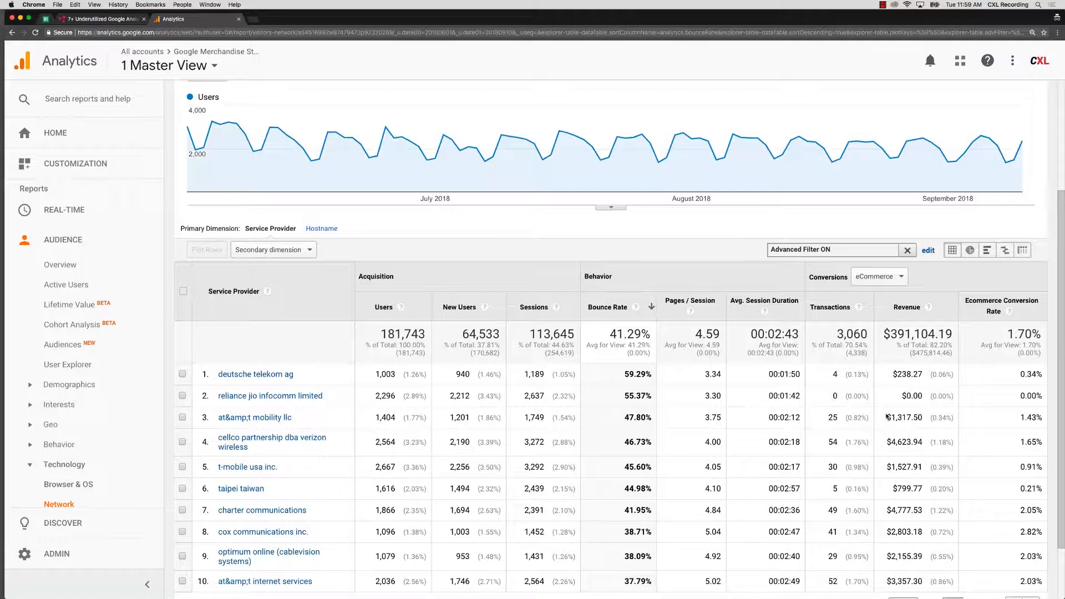
Edit the advanced filter and add an Include condition for Ecommerce Conversion Rate, keeping the Greater than operator.
scroll(910, 573, "down", 1)
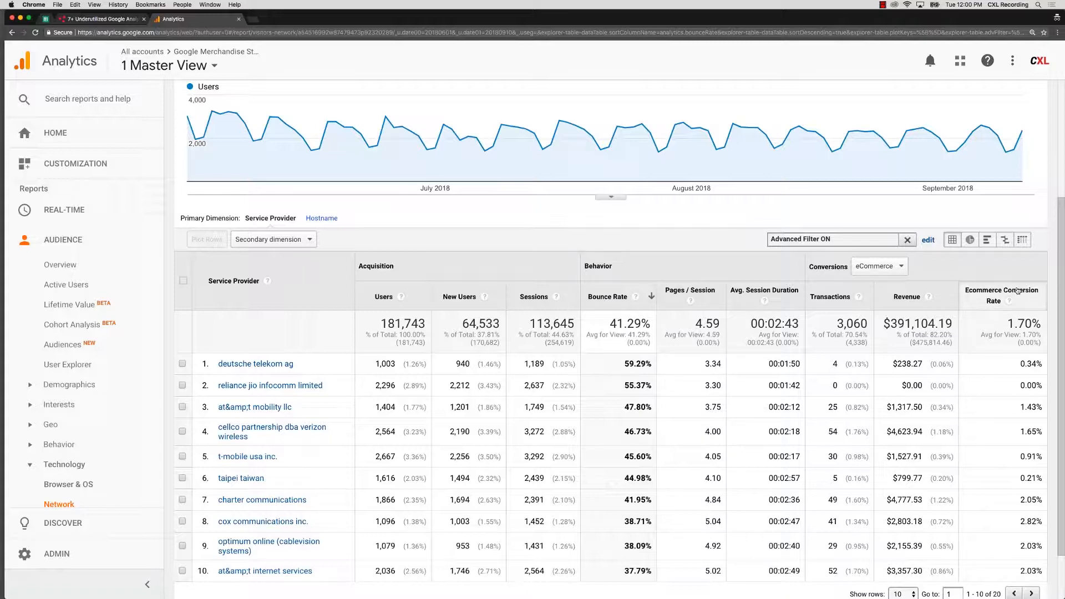
scroll(776, 288, "up", 5)
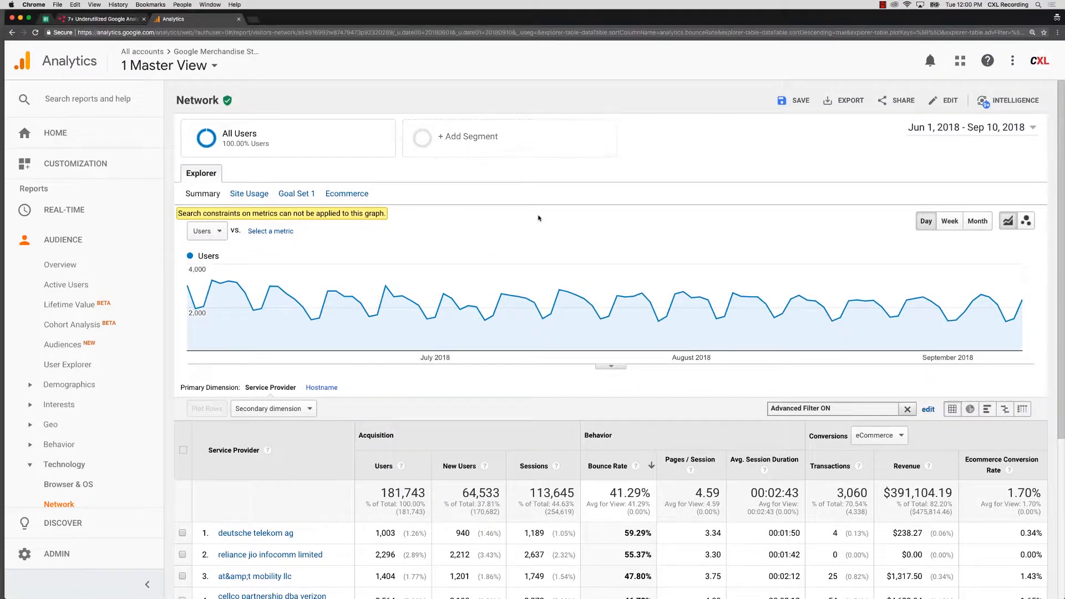
scroll(794, 355, "down", 2)
scroll(929, 338, "down", 1)
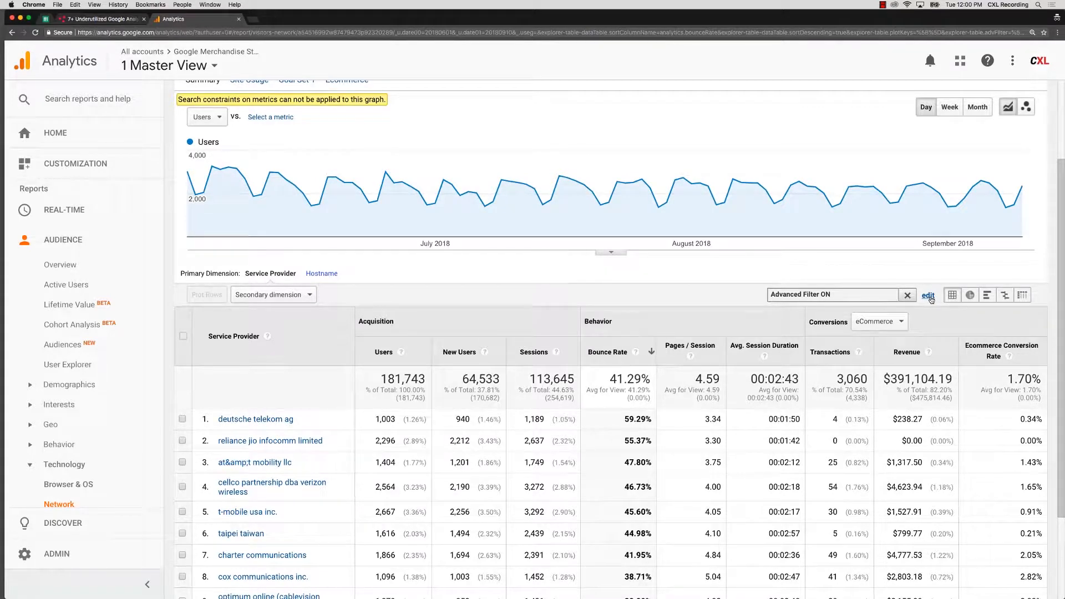
left_click(929, 296)
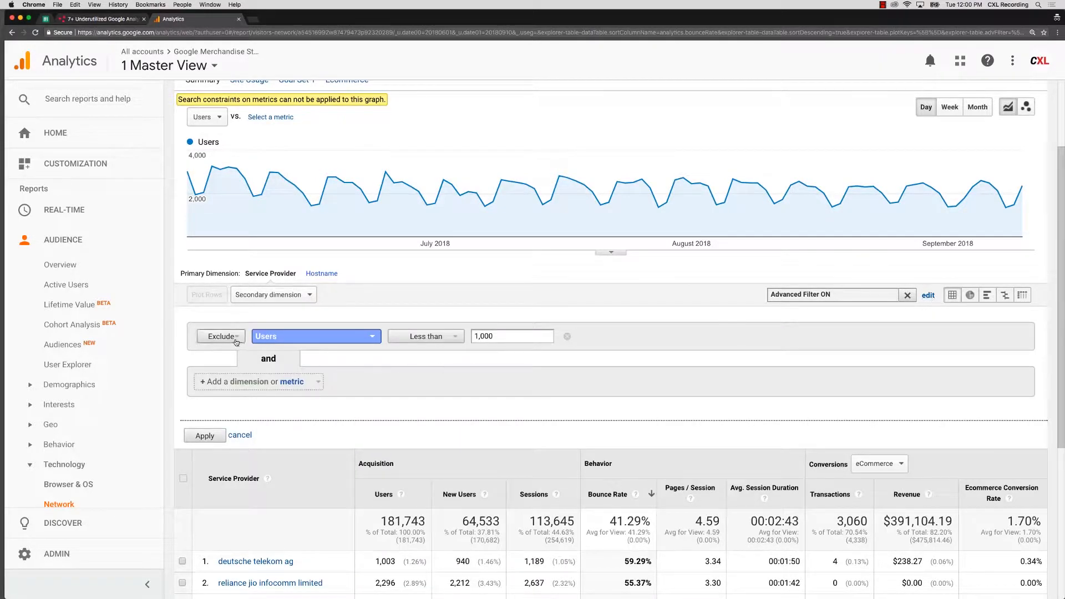
scroll(514, 334, "down", 1)
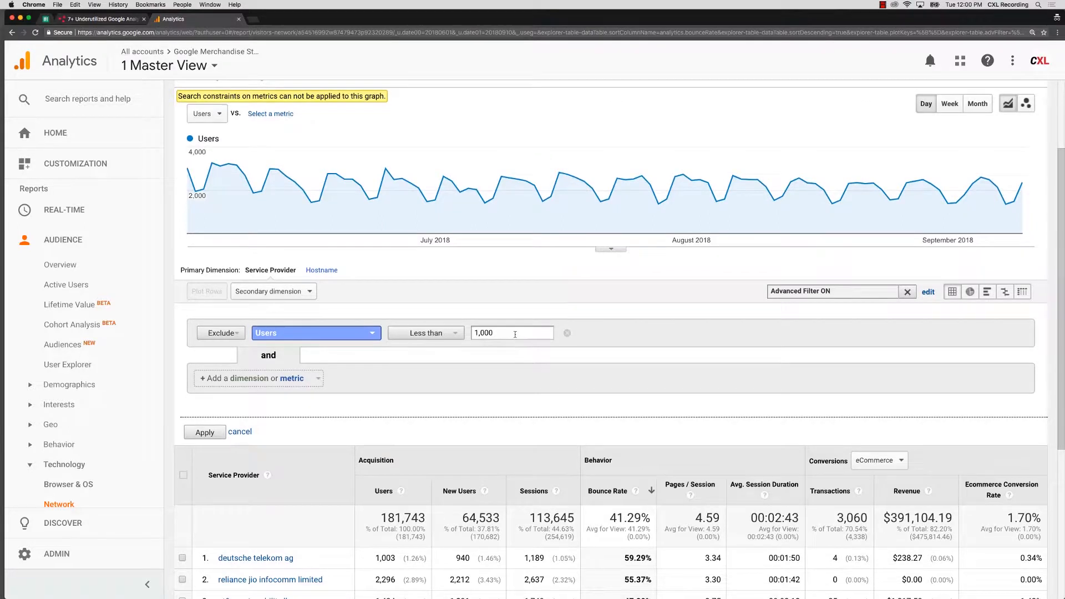
scroll(513, 343, "down", 1)
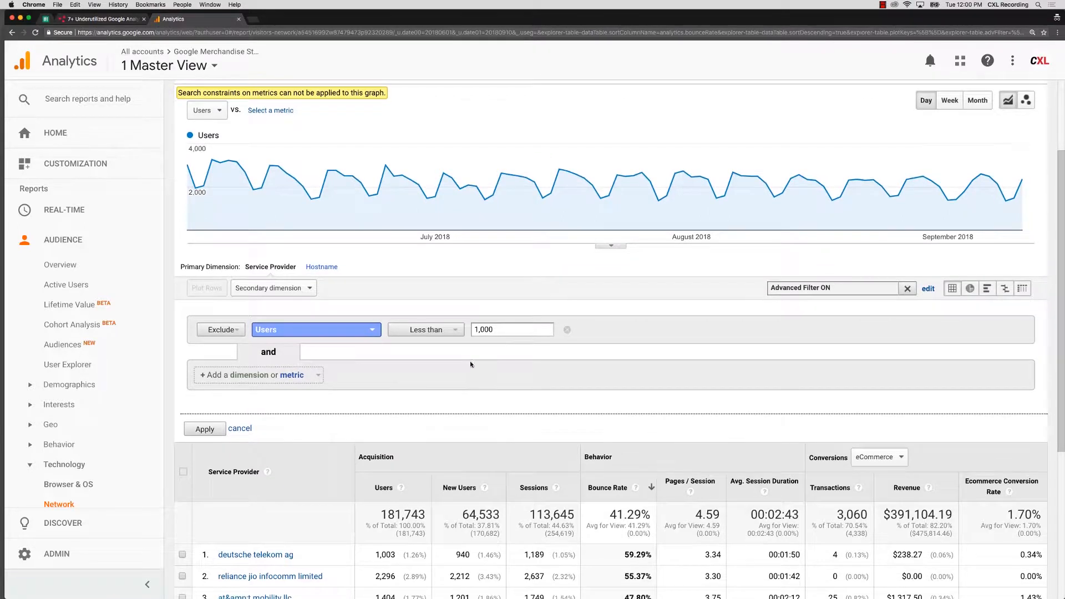
left_click(236, 379)
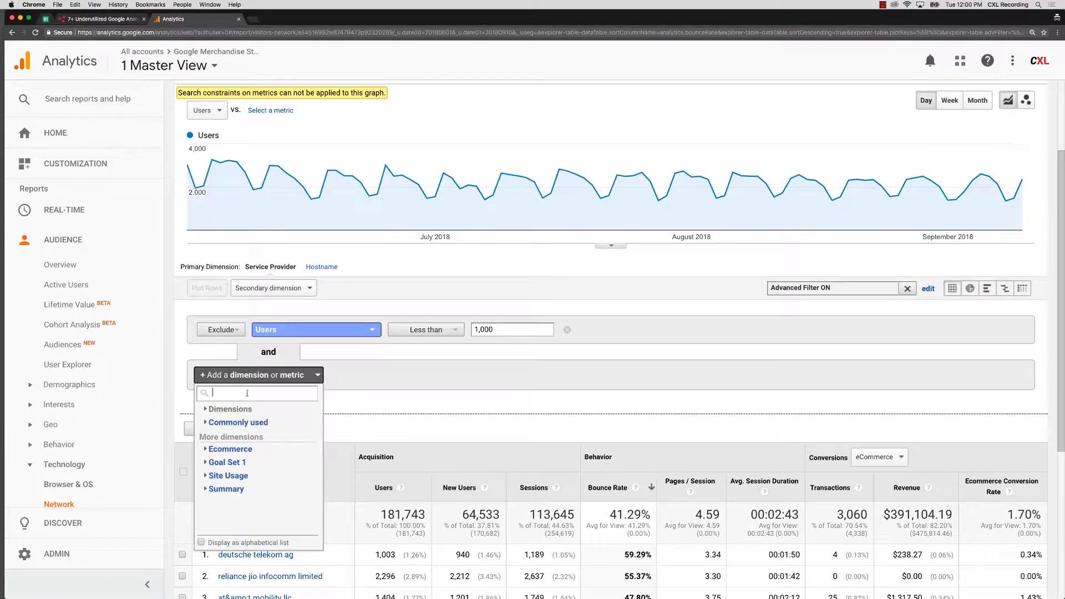
left_click(327, 380)
left_click(227, 380)
left_click(228, 449)
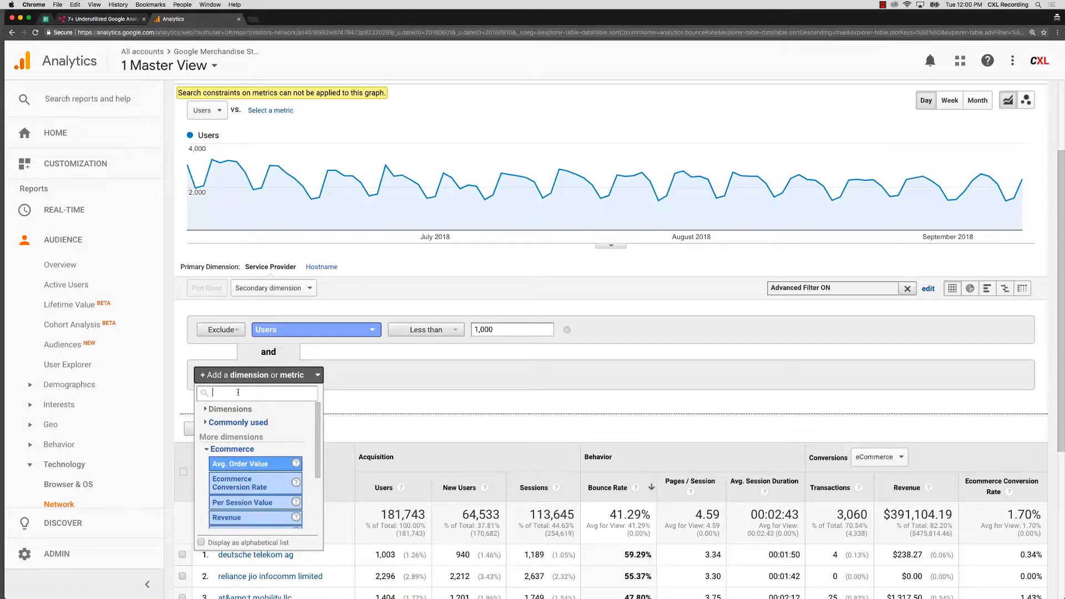
type("con")
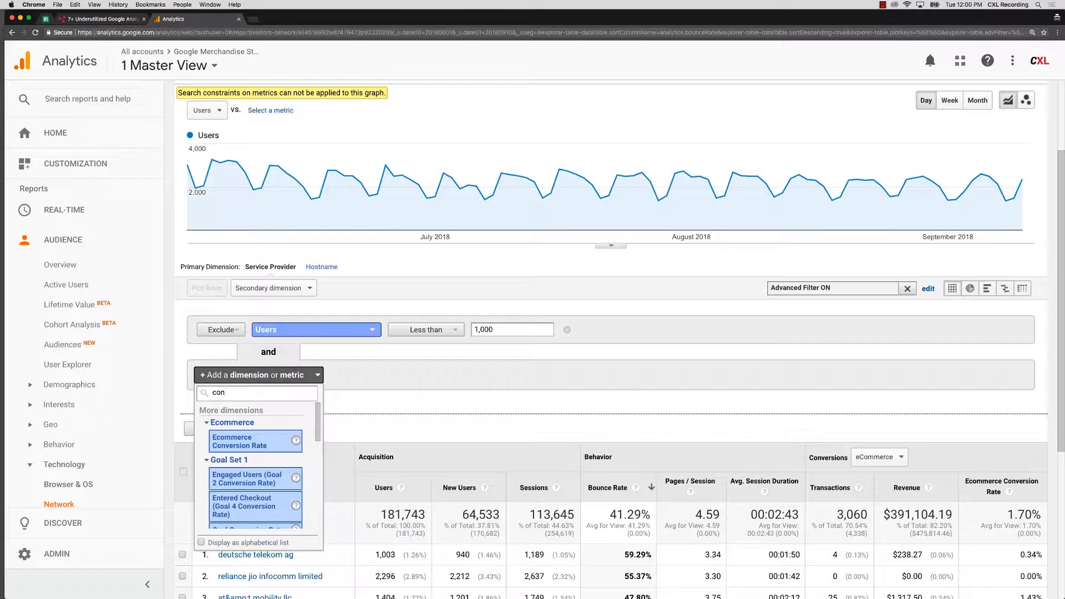
left_click(239, 442)
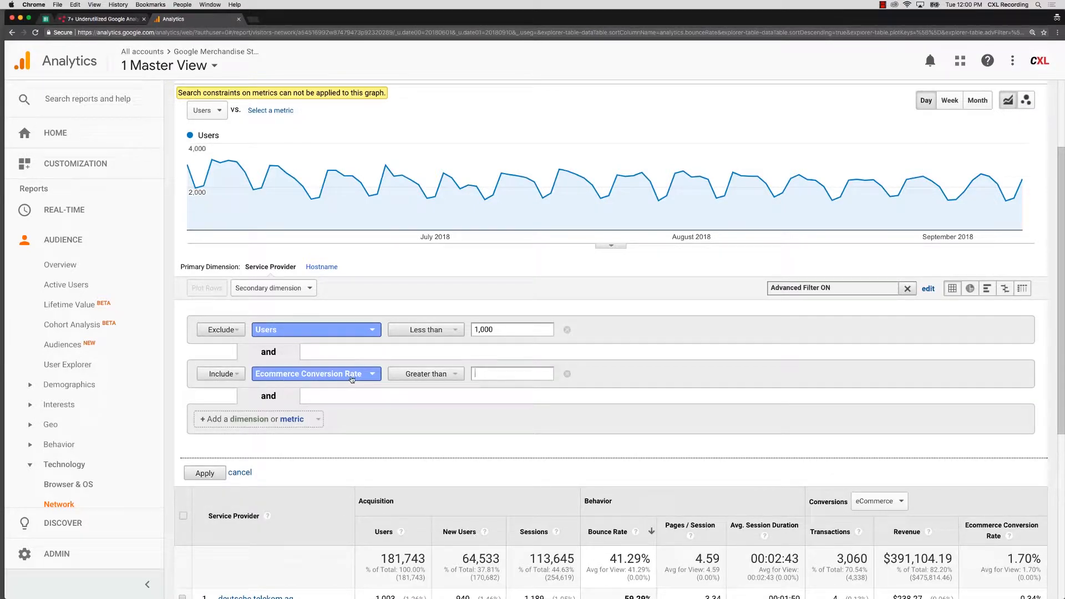
Set the Ecommerce Conversion Rate condition's threshold to 2 and apply the filter.
scroll(727, 435, "down", 3)
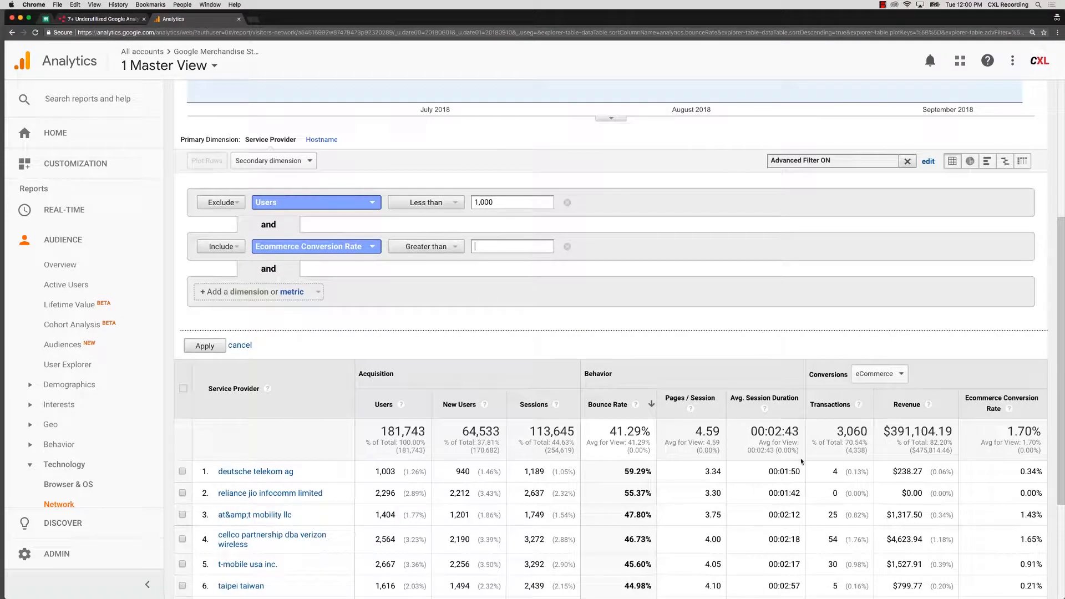
scroll(959, 513, "down", 4)
scroll(705, 402, "up", 6)
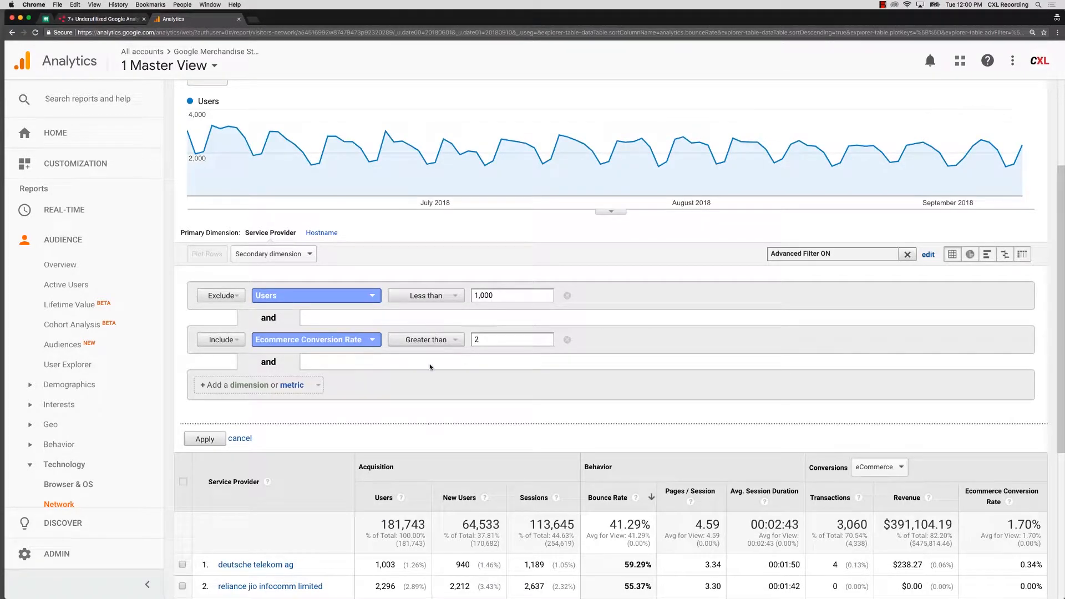
left_click(205, 439)
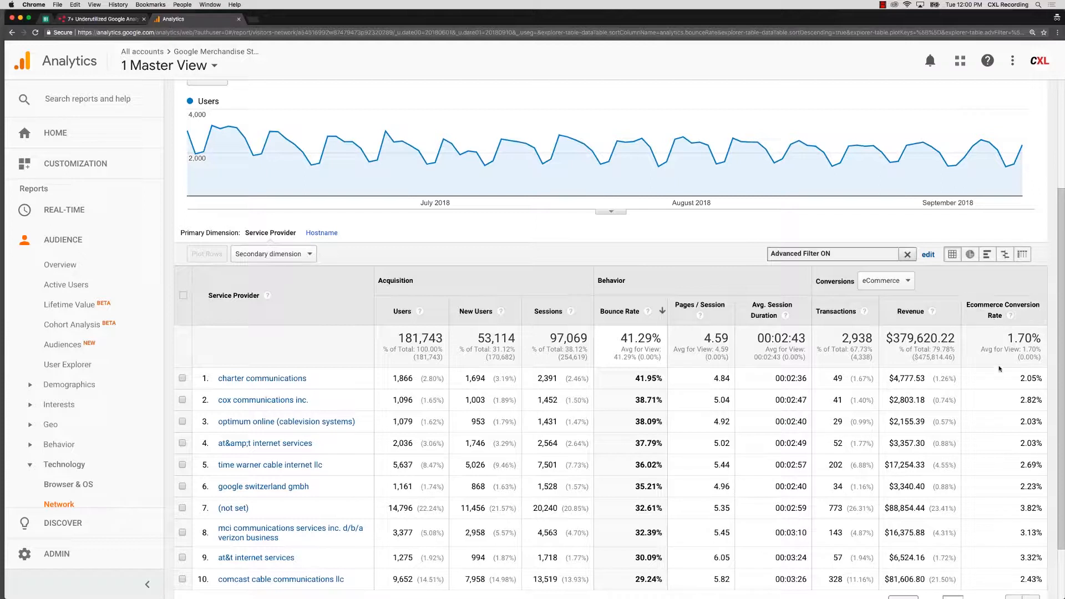
Set the service provider table to show 100 rows per page.
scroll(1000, 399, "down", 1)
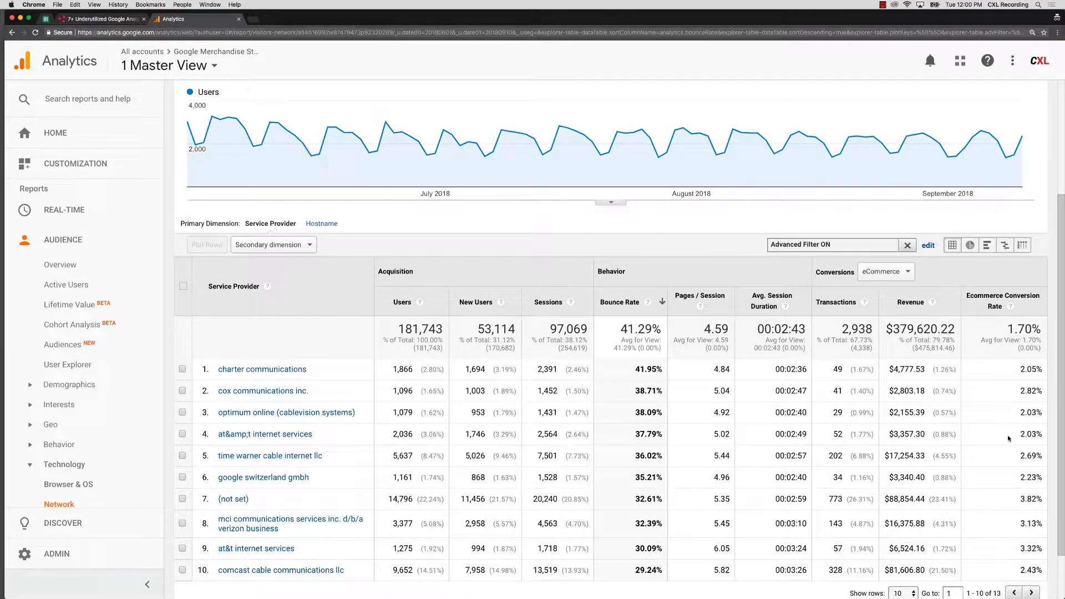
scroll(1007, 563, "down", 1)
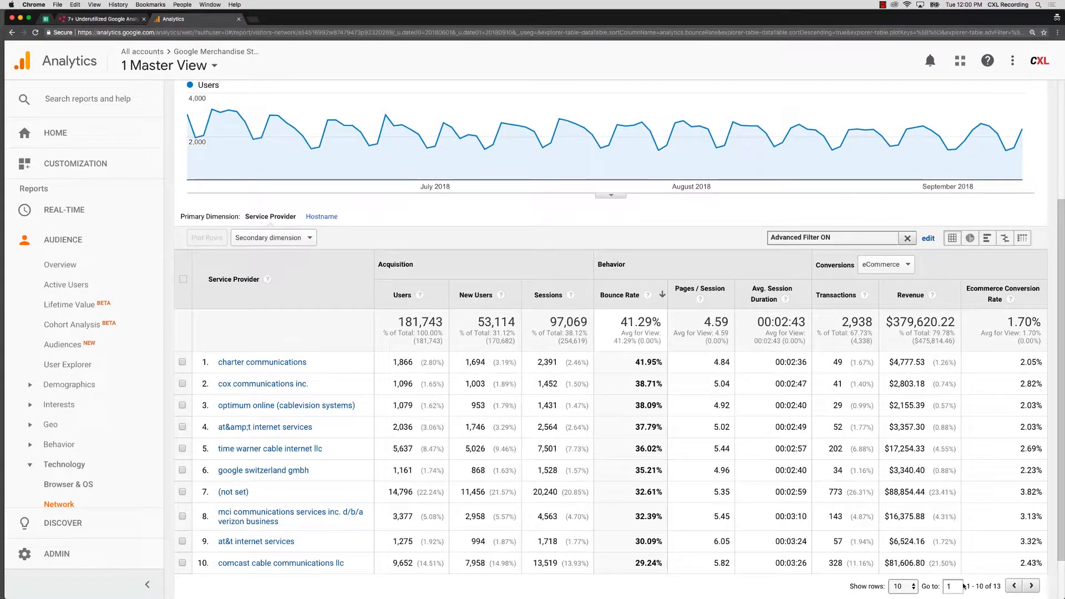
left_click(911, 583)
left_click(901, 526)
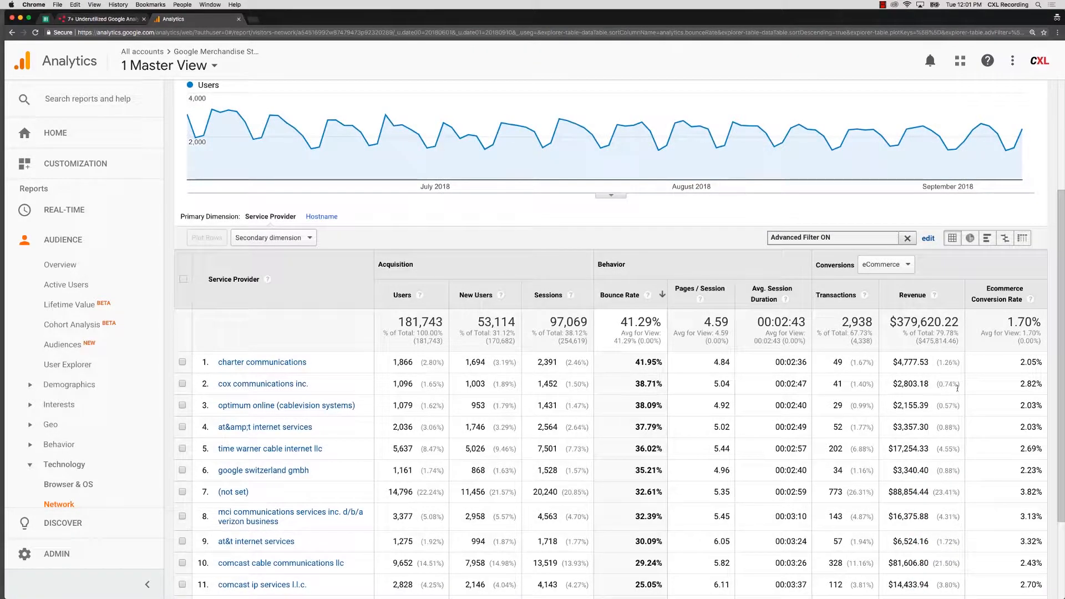
Compare revenue, conversion rate and bounce rate between google llc, time warner cable and charter communications in the filtered table.
scroll(995, 366, "down", 2)
scroll(1006, 322, "down", 1)
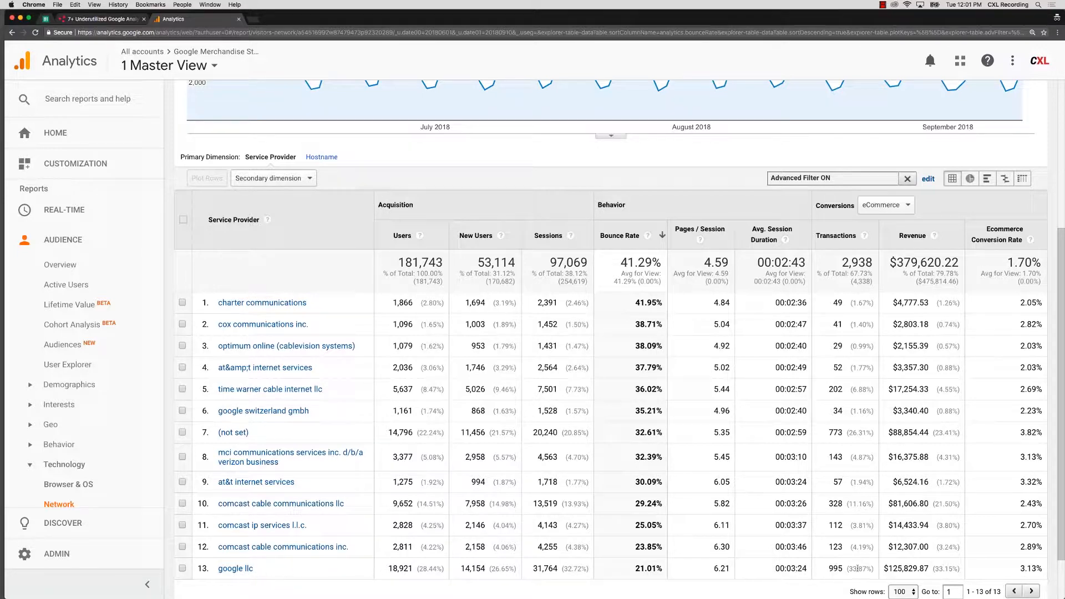
left_click_drag(891, 571, 931, 573)
left_click_drag(895, 393, 925, 391)
left_click_drag(894, 302, 928, 305)
left_click_drag(1018, 569, 1043, 547)
left_click_drag(633, 569, 663, 569)
left_click_drag(632, 302, 661, 304)
scroll(660, 304, "up", 1)
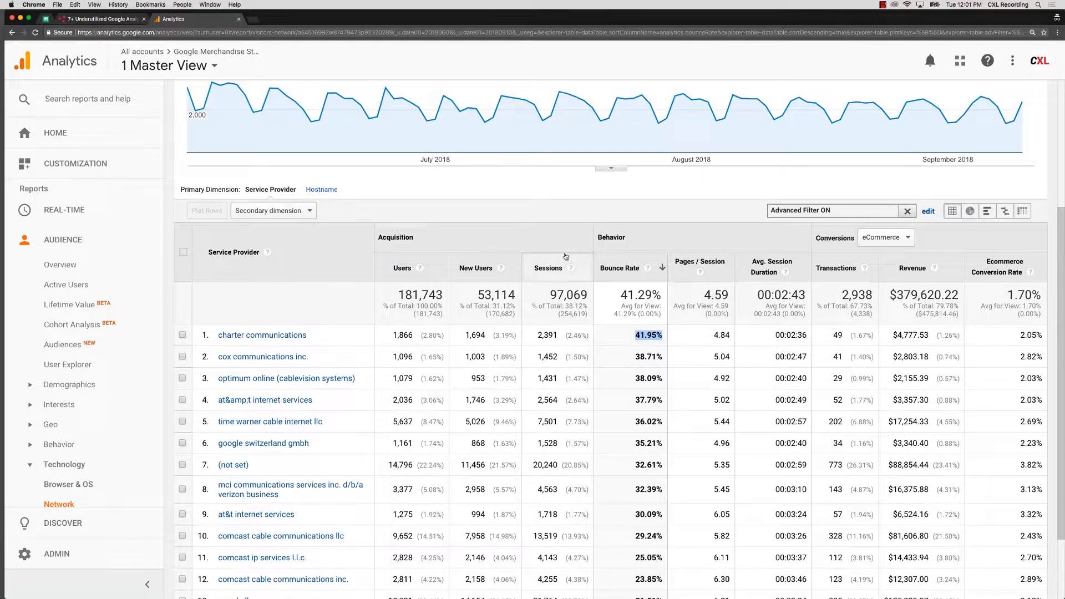
scroll(566, 263, "up", 2)
scroll(547, 269, "up", 1)
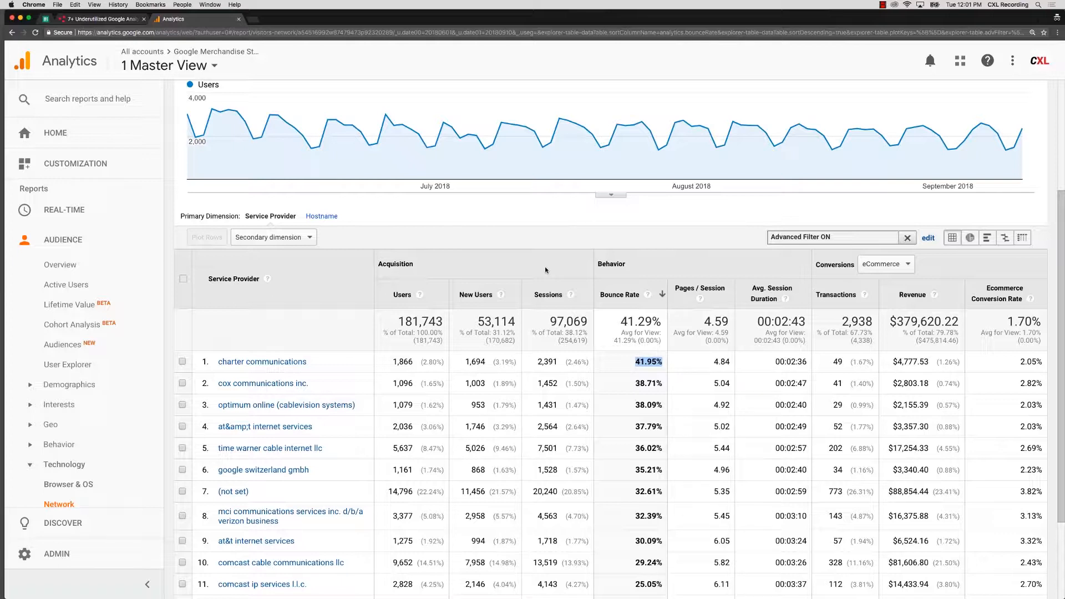
scroll(545, 270, "up", 1)
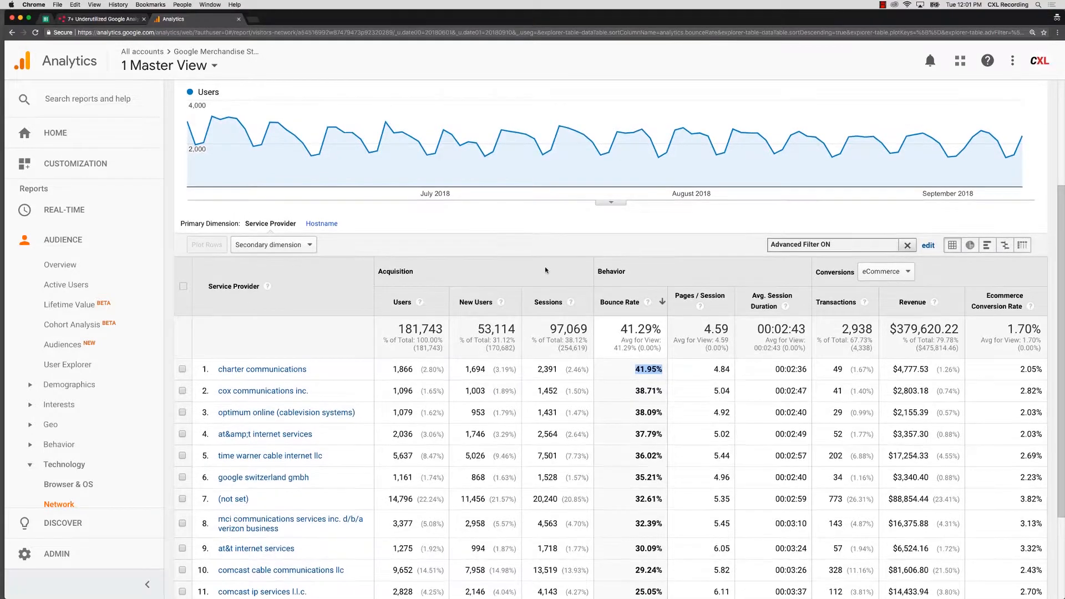
scroll(545, 270, "up", 5)
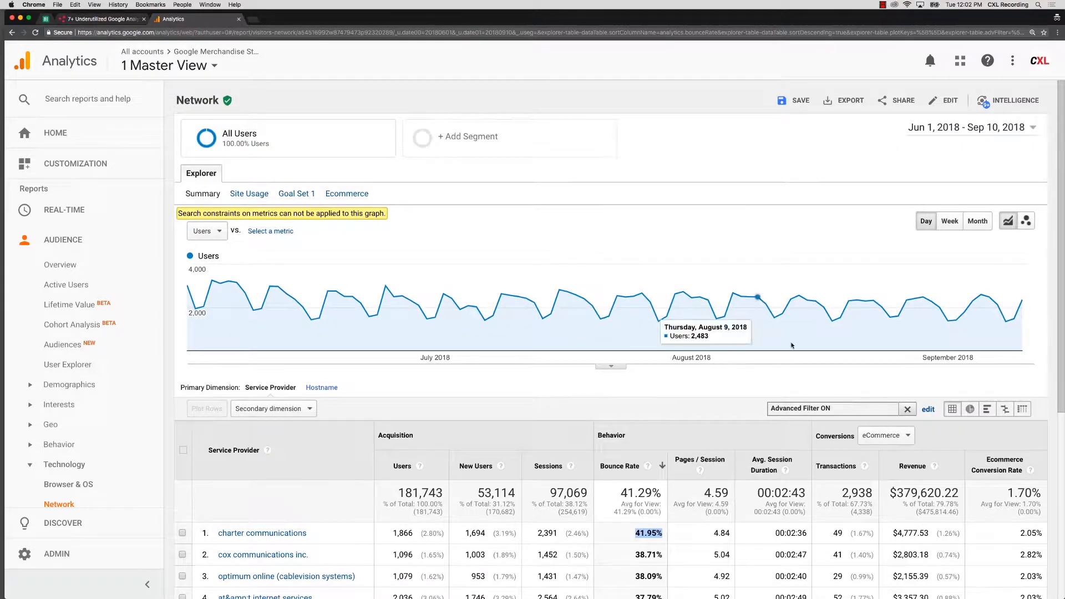
Reopen the advanced filter for editing and review its conditions alongside the provider table.
scroll(692, 297, "down", 3)
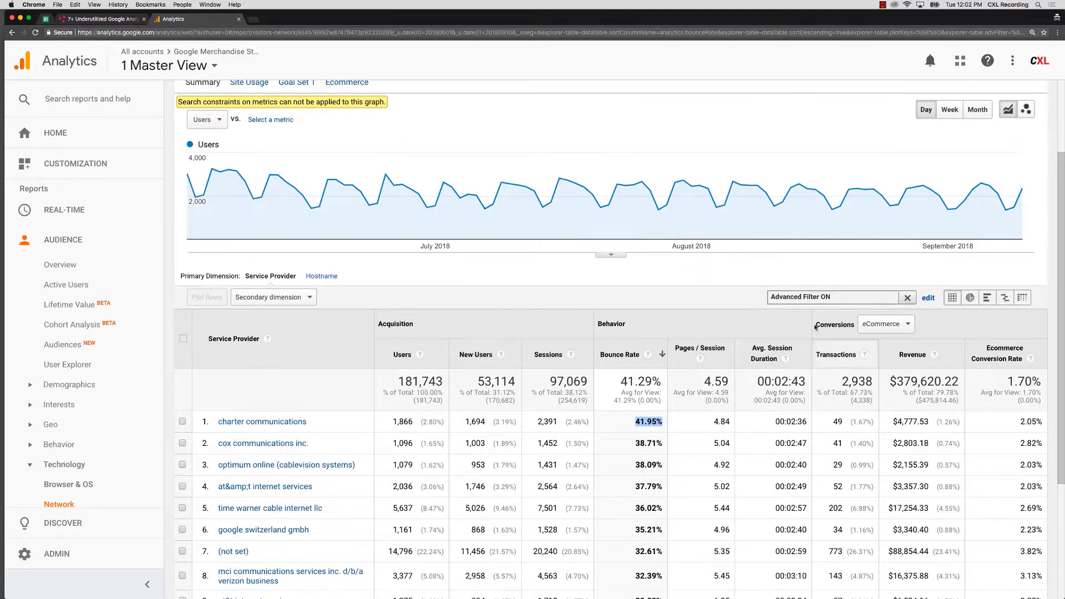
left_click(928, 298)
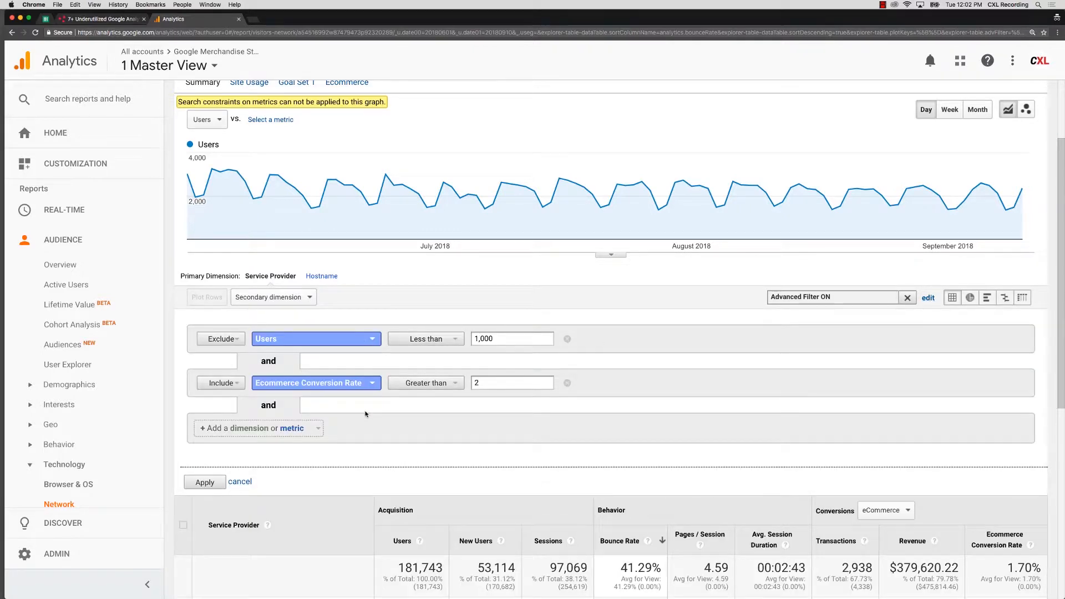
scroll(416, 378, "down", 5)
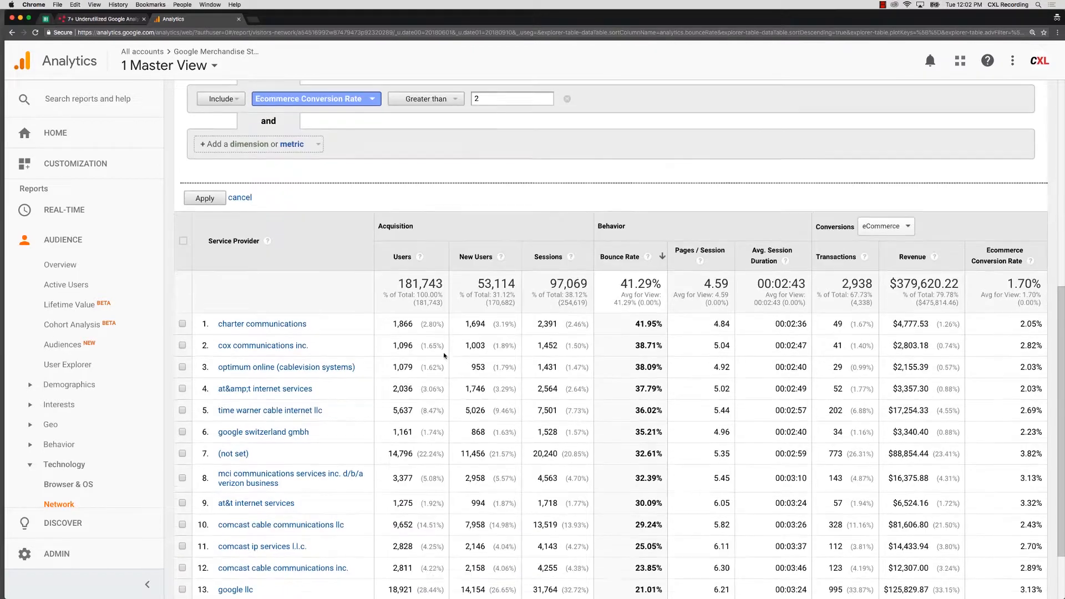